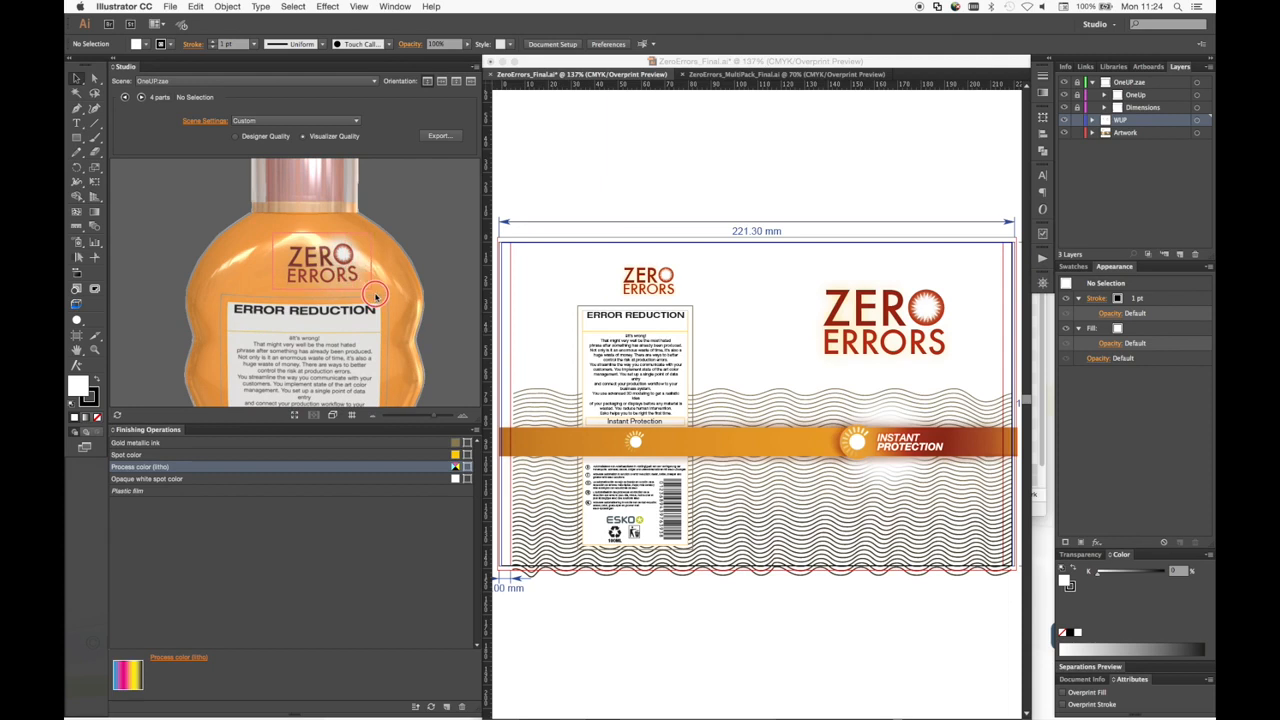
Select the small ZERO ERRORS logo above the ERROR REDUCTION label and show the shrink-sleeve Predistortion controls
left_click(376, 297)
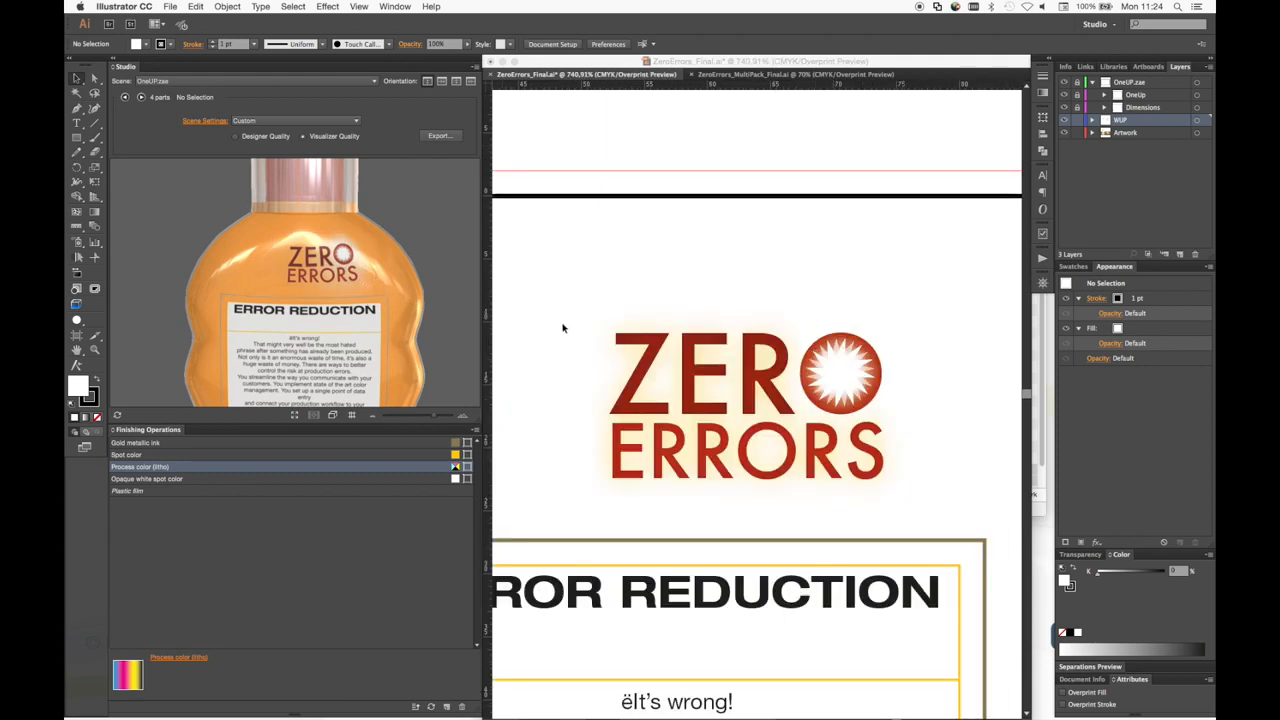
left_click(693, 393)
left_click(387, 6)
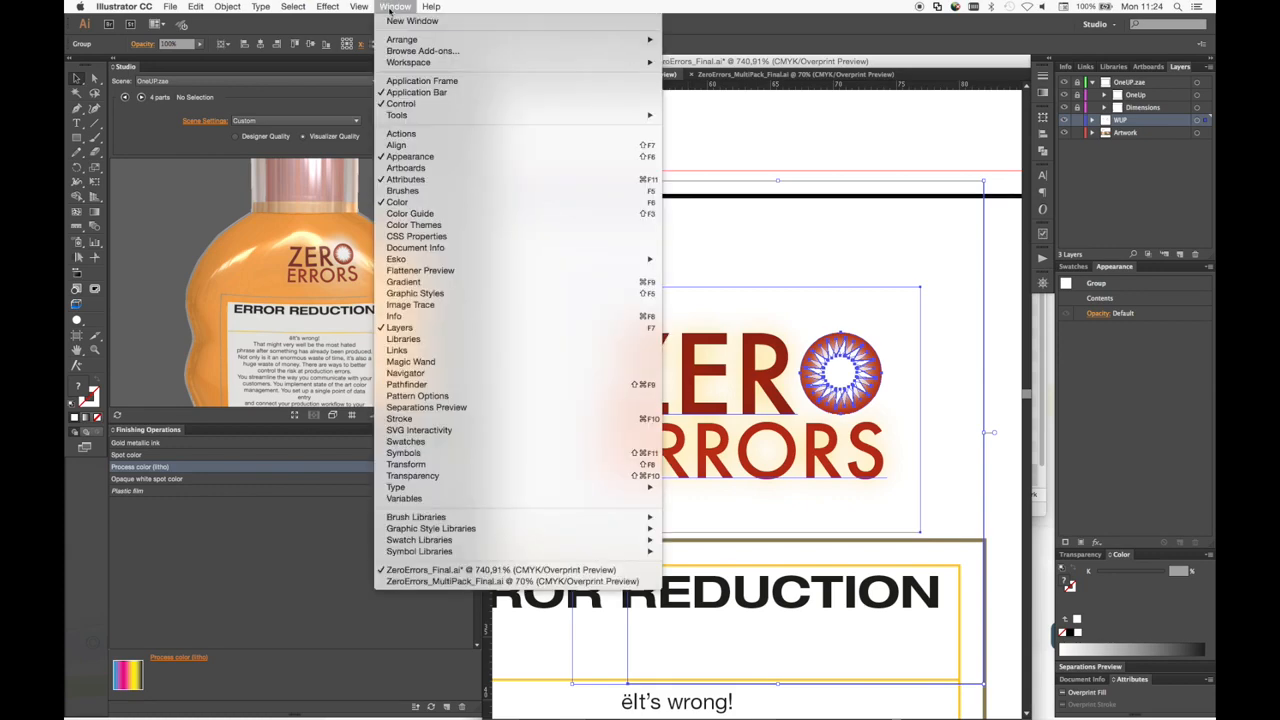
mouse_move(560, 259)
mouse_move(760, 544)
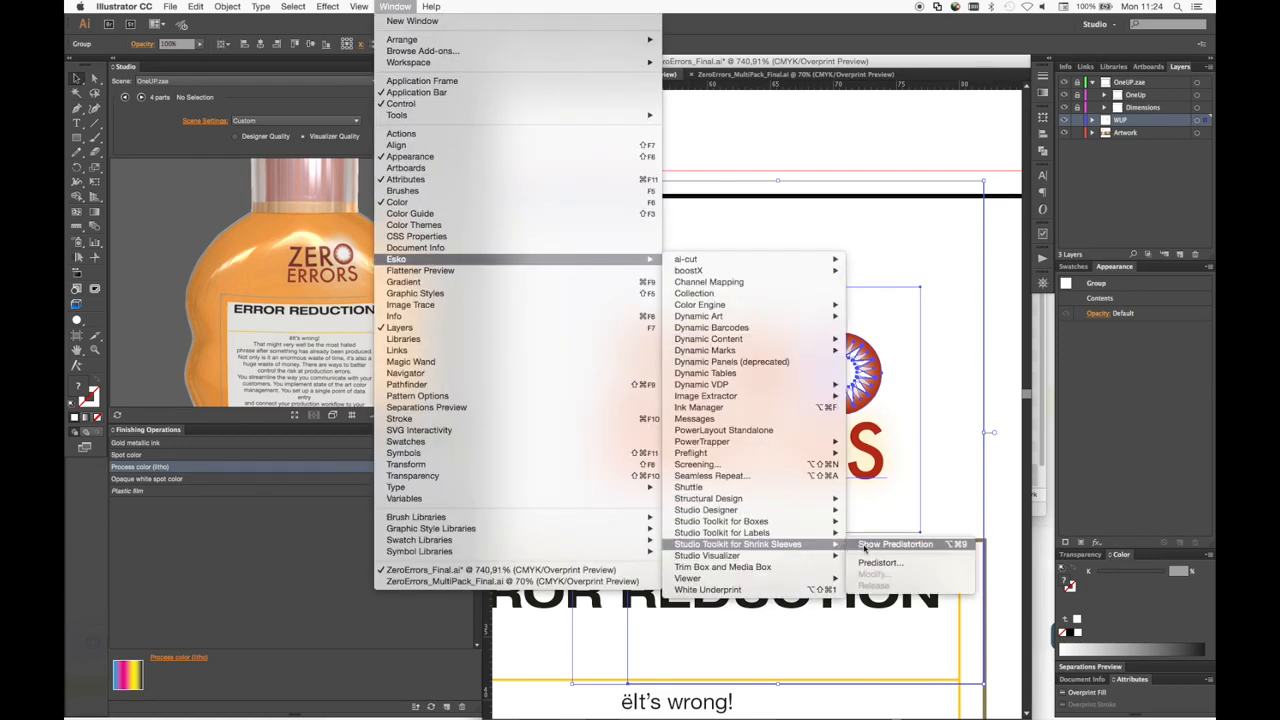
left_click(866, 548)
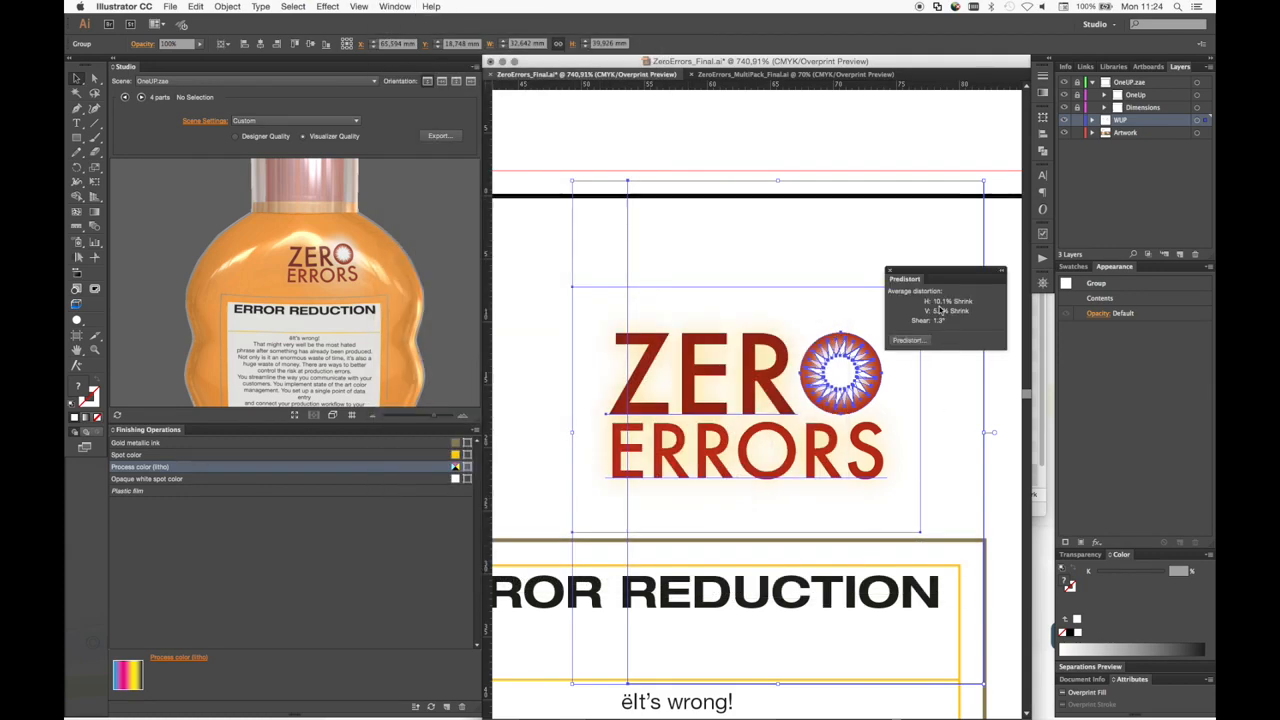
Predistort the selected small ZERO ERRORS logo using Style 1, Medium mesh and 100% predistortion strength
left_click(913, 341)
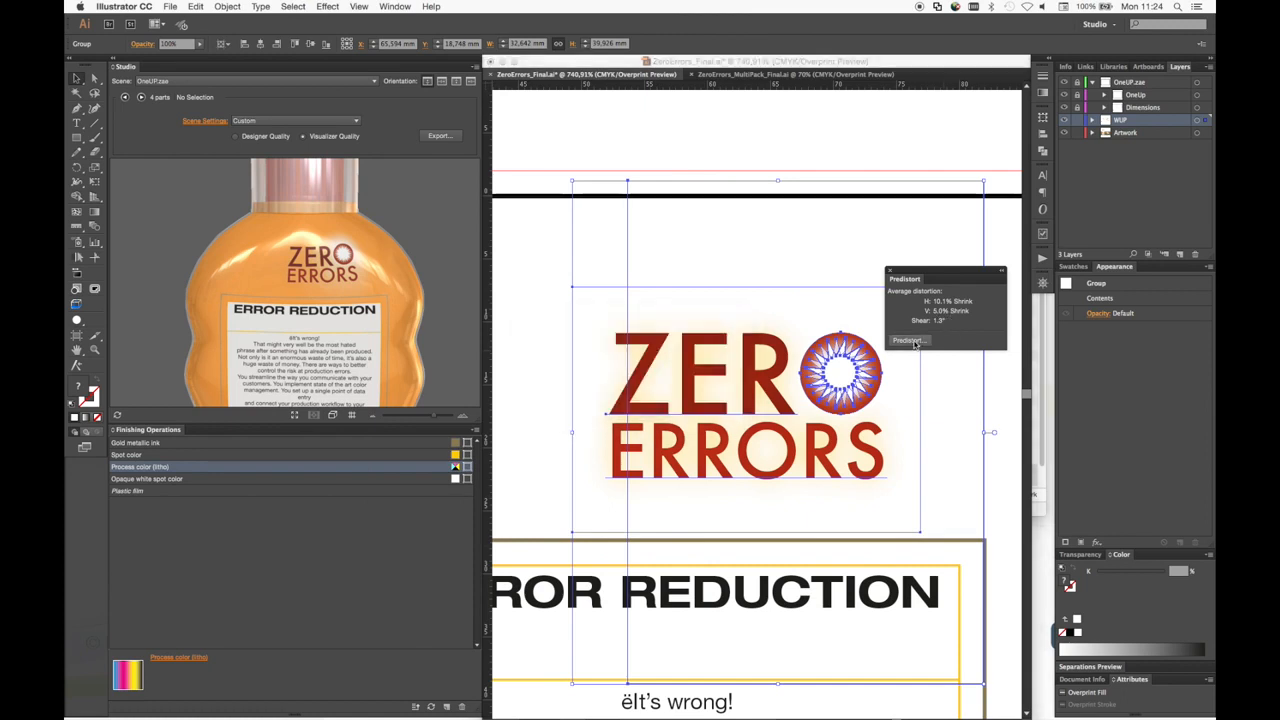
left_click_drag(845, 517, 855, 515)
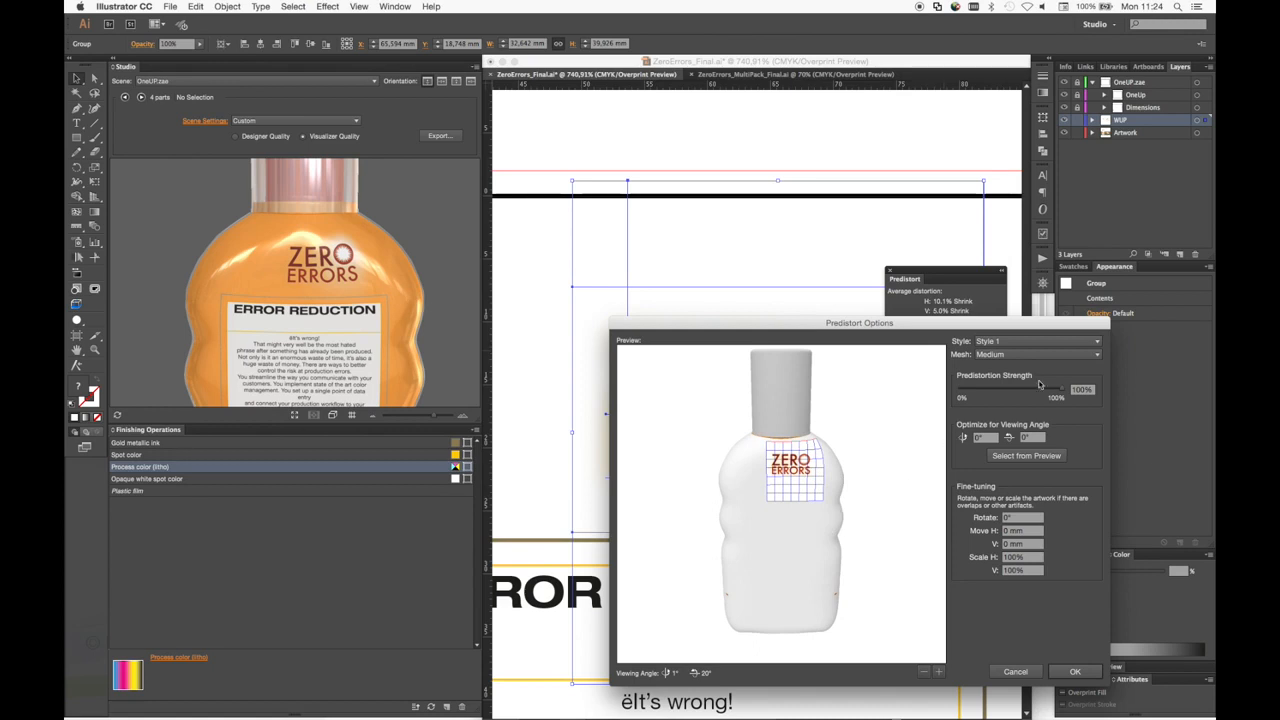
mouse_move(1057, 393)
left_mouse_down()
mouse_move(945, 401)
mouse_move(1067, 405)
left_mouse_up()
left_click(1076, 671)
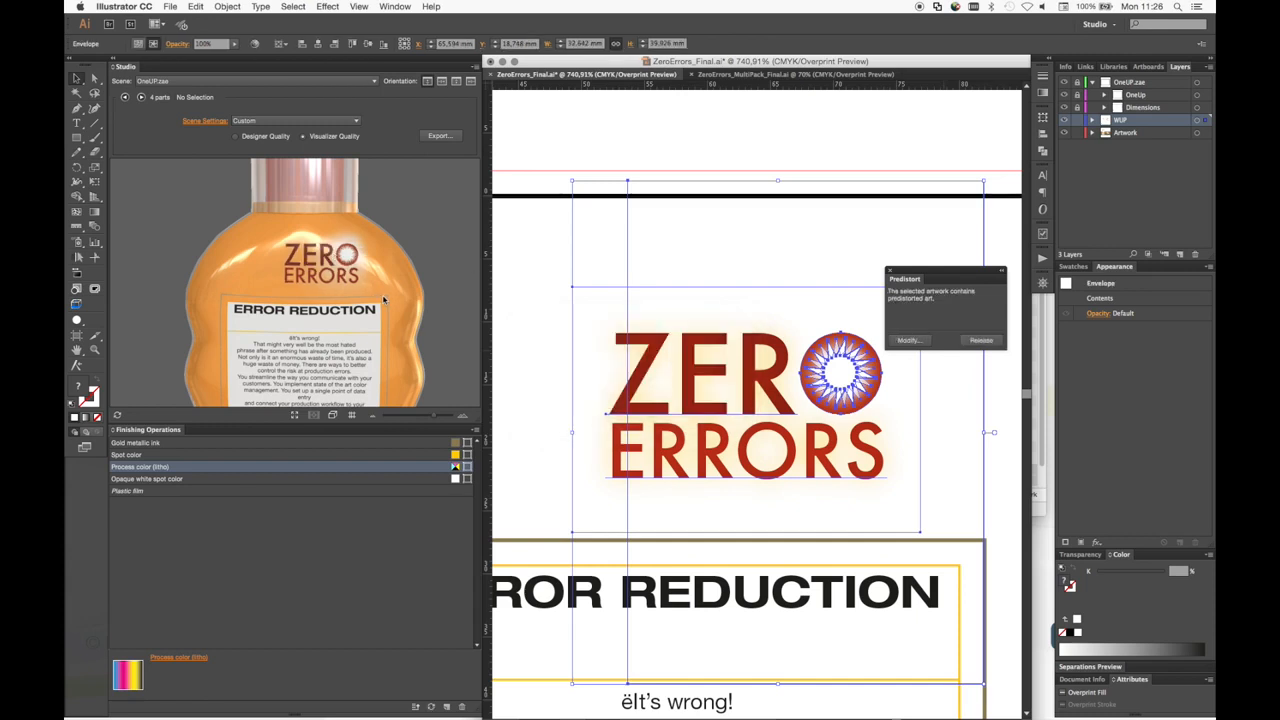
Predistort the whole ERROR REDUCTION label group using Style 1, Medium mesh and 100% predistortion strength
left_click_drag(365, 312, 398, 264)
scroll(398, 264, "down", 3)
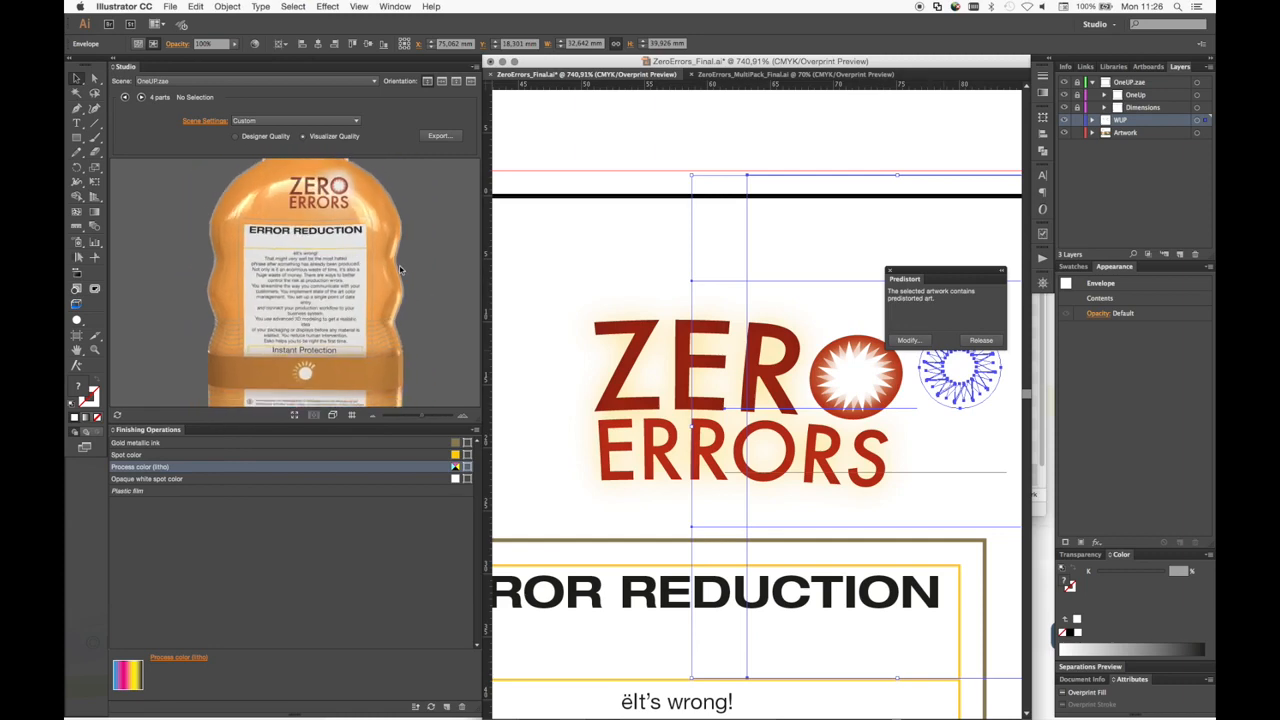
left_click_drag(406, 343, 411, 289)
scroll(415, 291, "down", 2)
key("super+0")
left_click(622, 357)
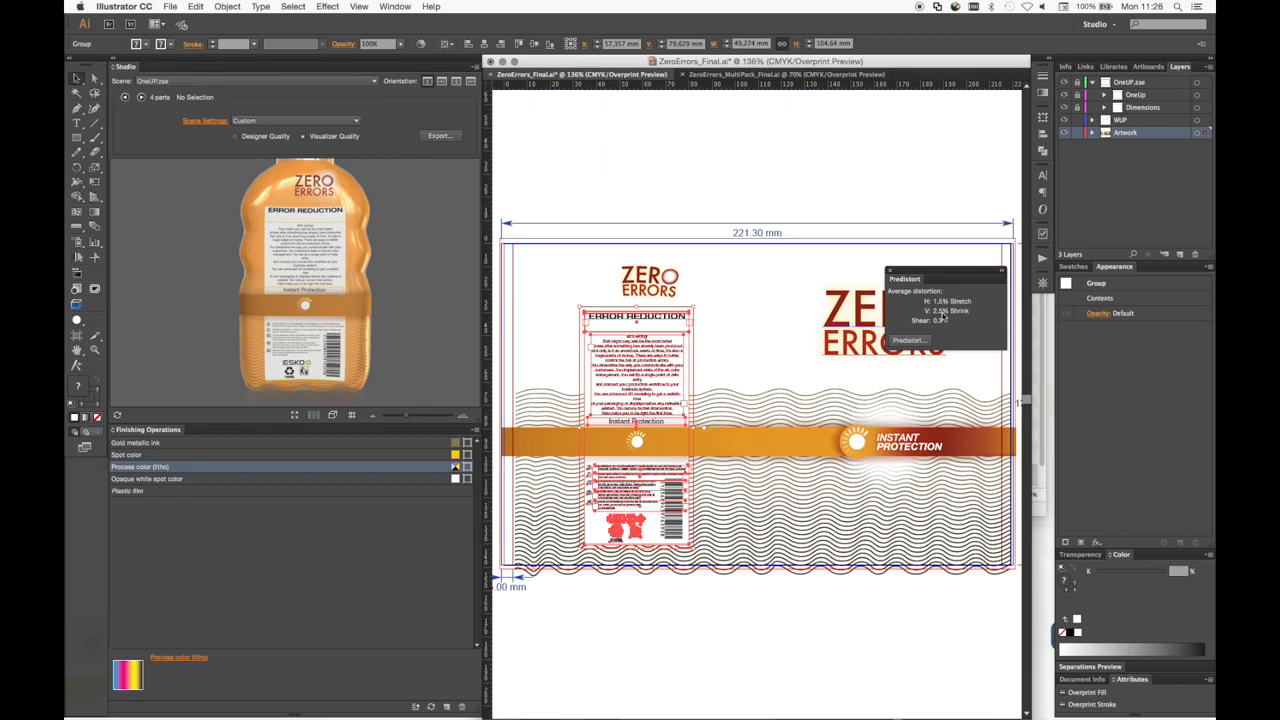
left_click(919, 342)
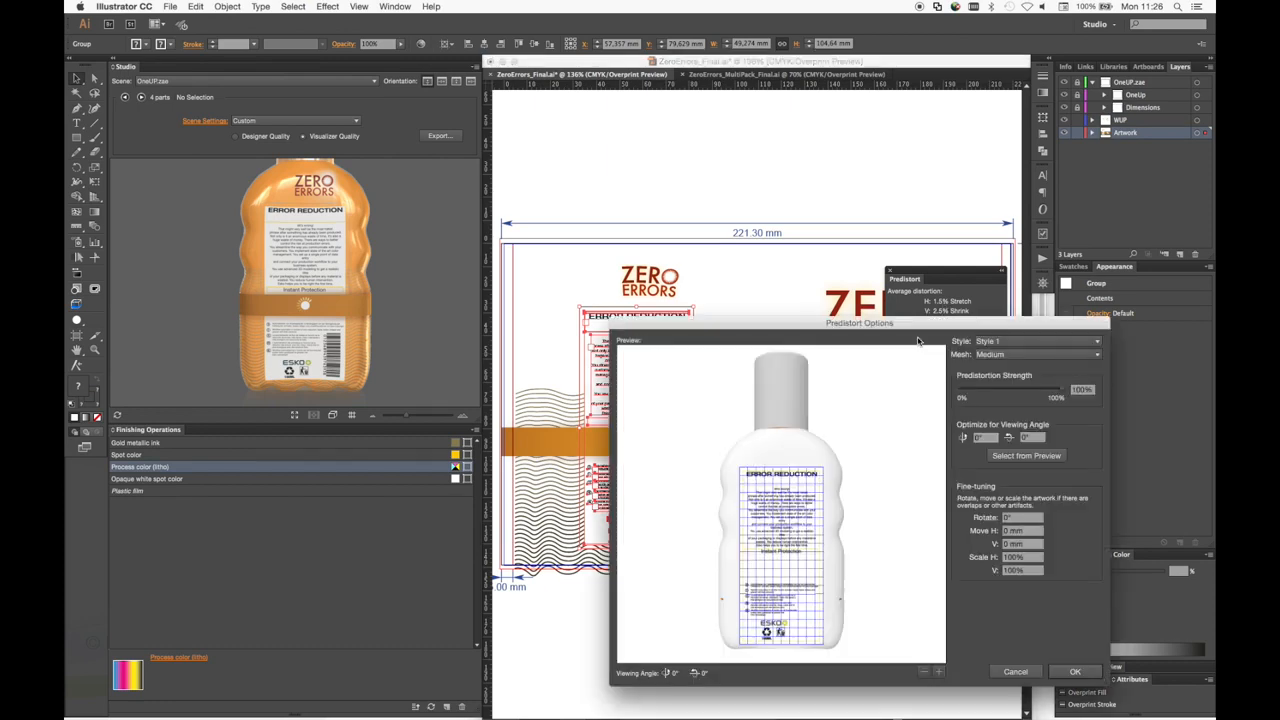
left_click_drag(1063, 392, 1090, 400)
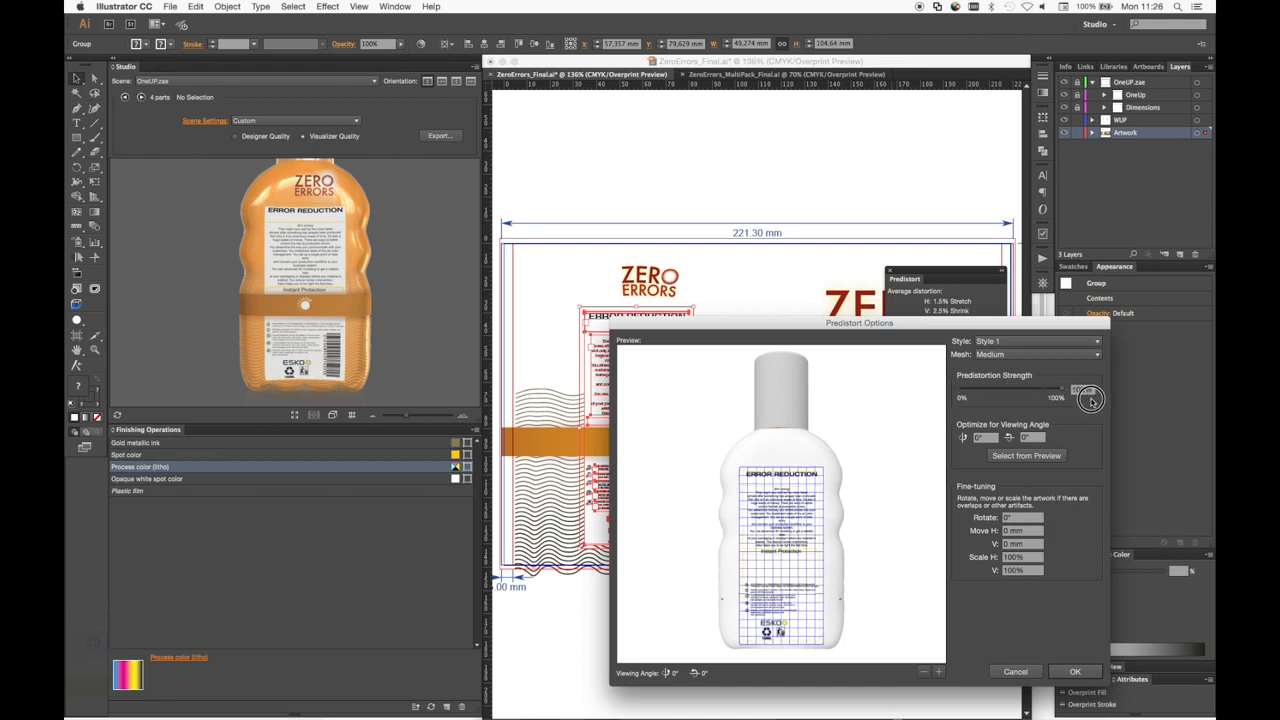
left_click(1076, 671)
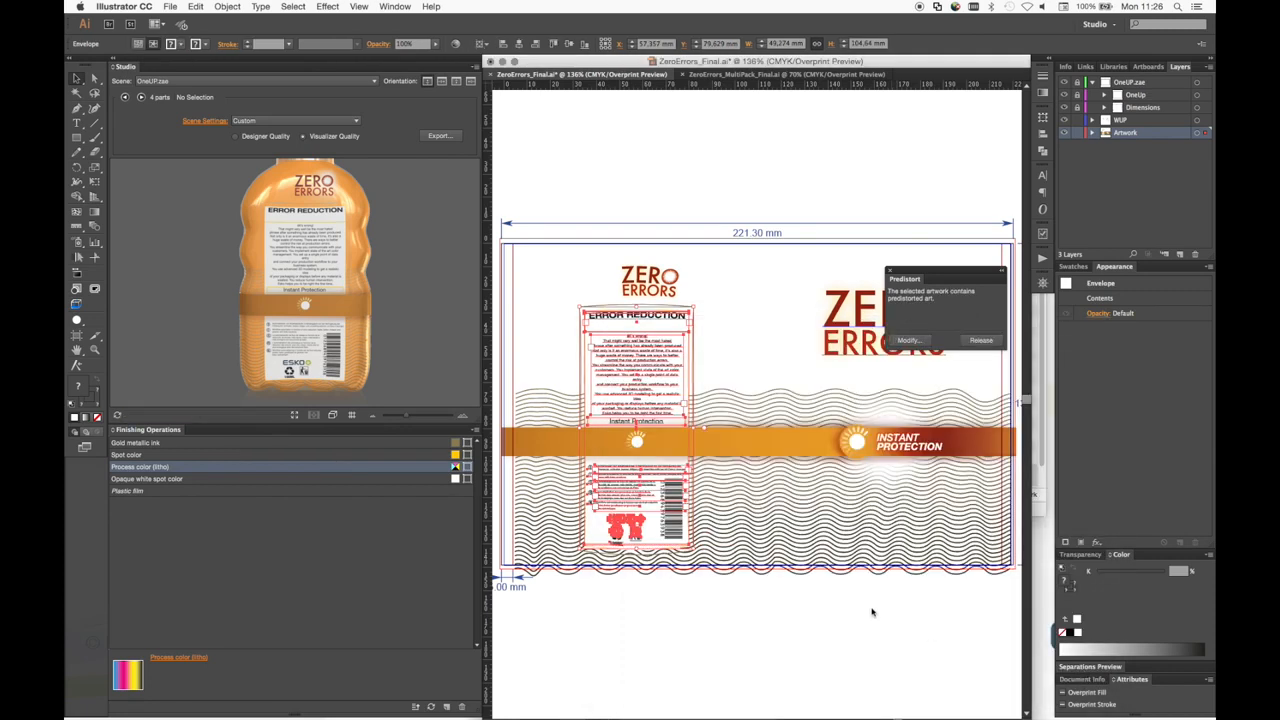
Predistort the barcode on the back label using Style 2, Medium mesh and 100% predistortion strength
left_click_drag(408, 415, 421, 416)
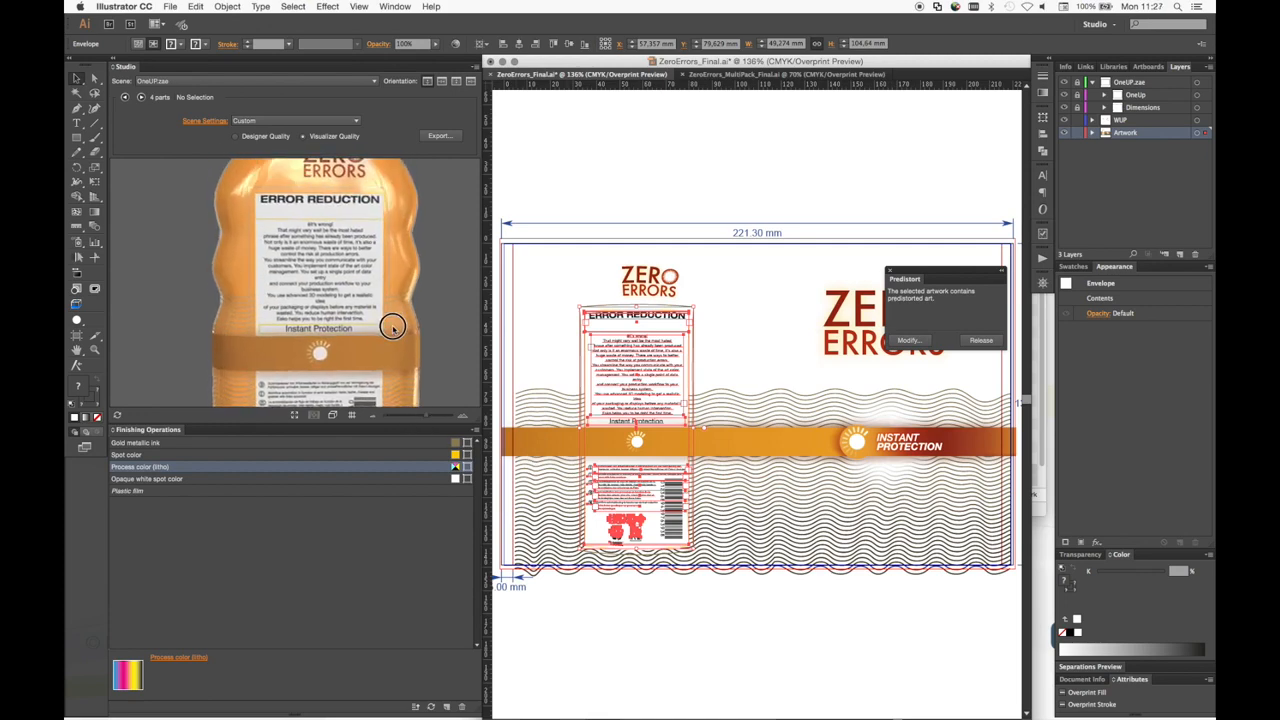
left_click_drag(379, 237, 377, 291)
left_click_drag(426, 415, 451, 417)
left_click_drag(374, 300, 312, 355)
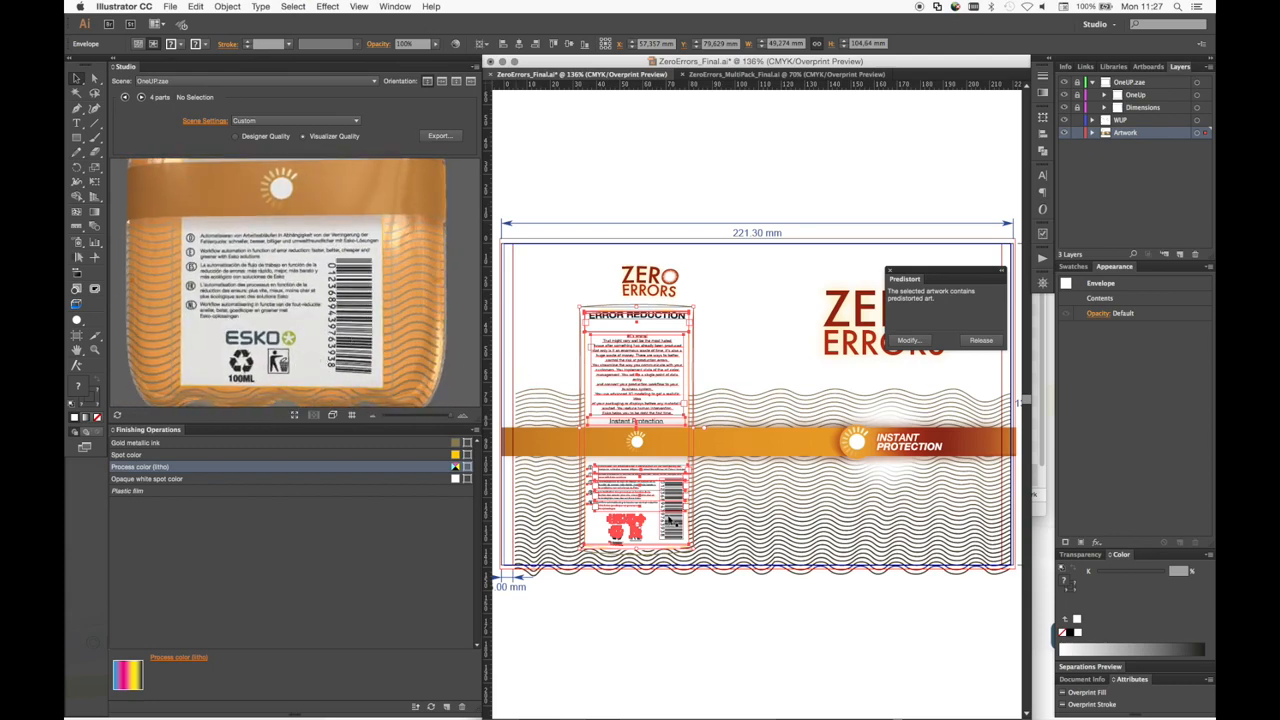
left_click(673, 512)
left_click(906, 341)
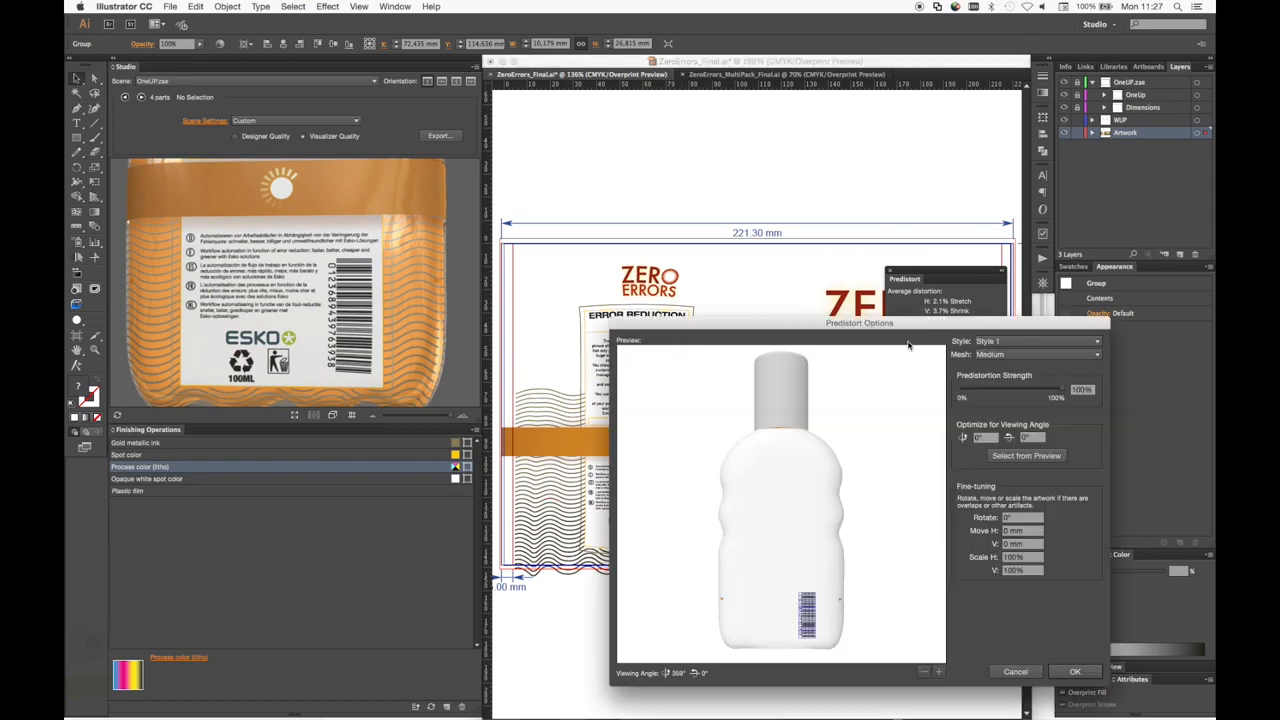
left_click(1000, 341)
left_click(1000, 366)
left_click_drag(1060, 391, 1112, 398)
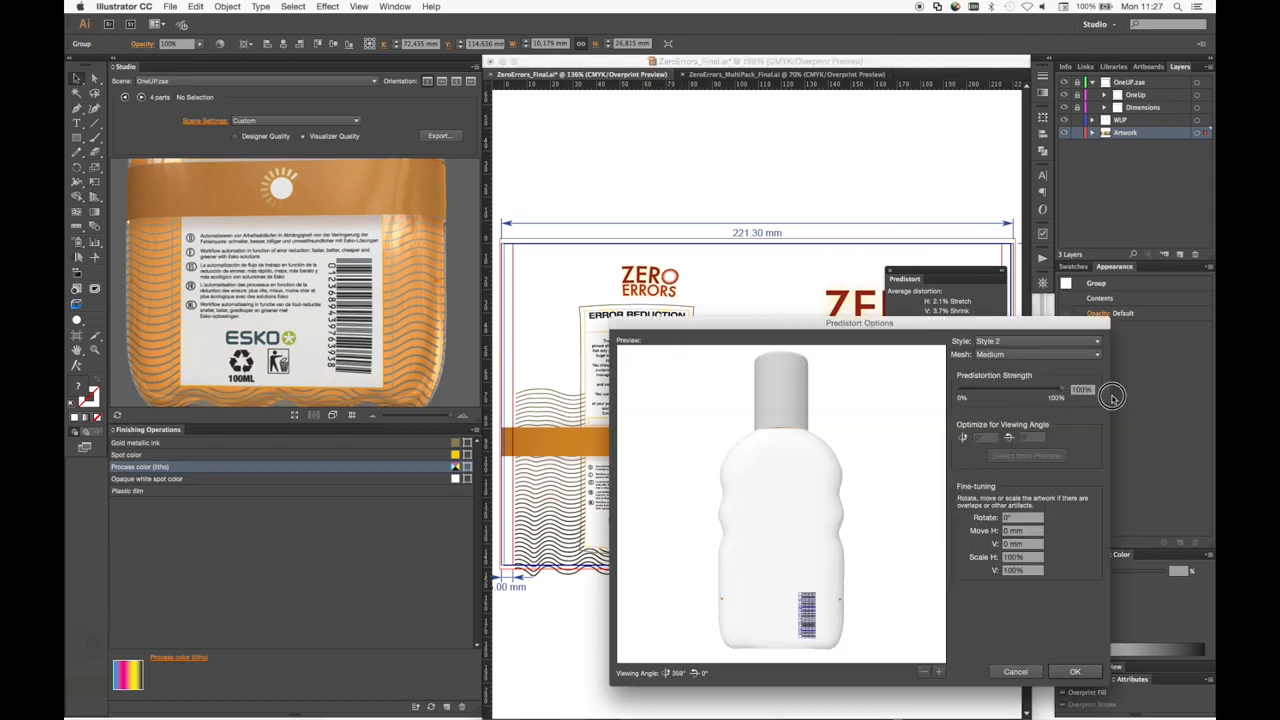
left_click(1056, 666)
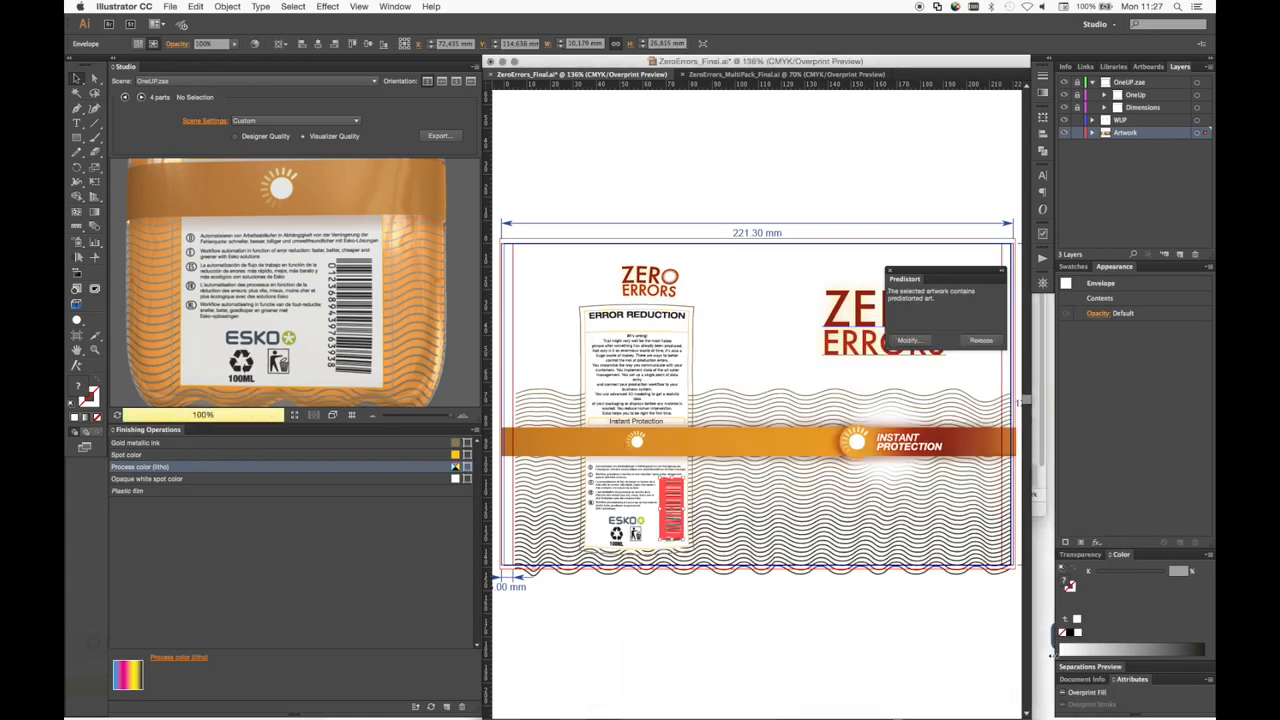
Predistort the large ZERO ERRORS logo on the bottle's front using Style 2, Medium mesh and 100% strength
mouse_move(369, 330)
left_mouse_down()
mouse_move(345, 314)
mouse_move(334, 257)
mouse_move(334, 363)
mouse_move(388, 327)
left_mouse_up()
scroll(390, 325, "down", 5)
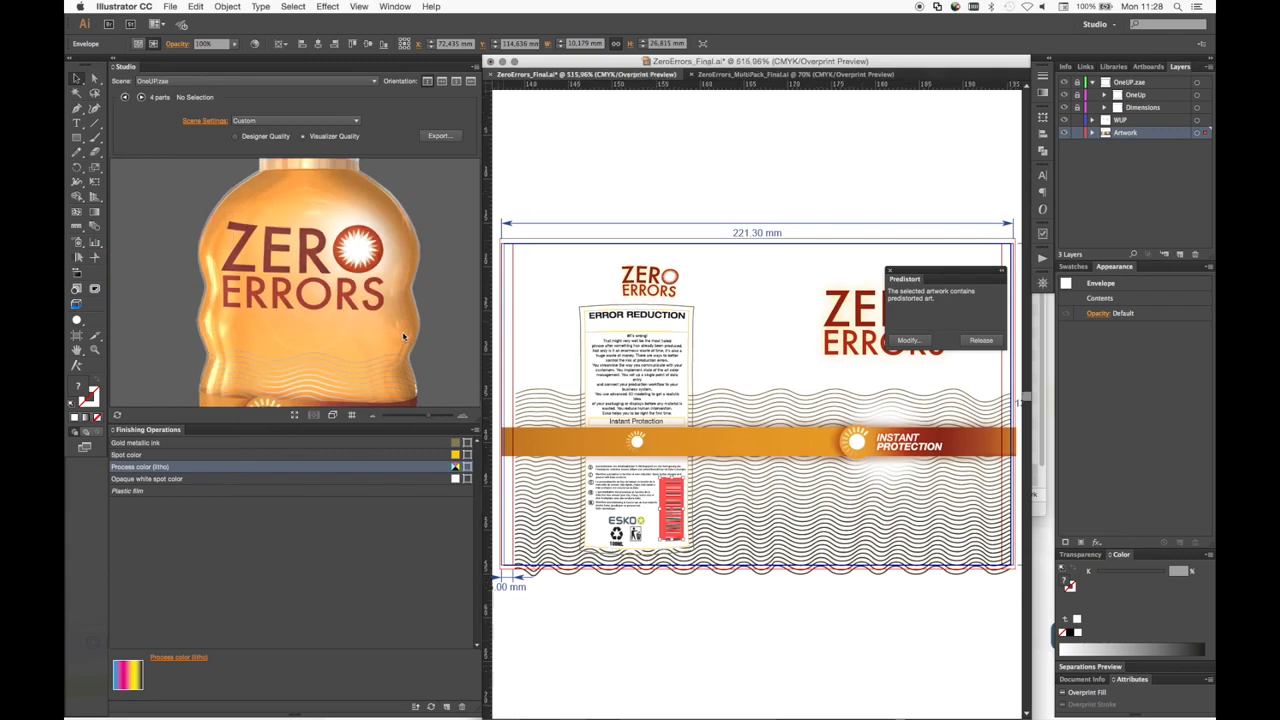
left_click(748, 376)
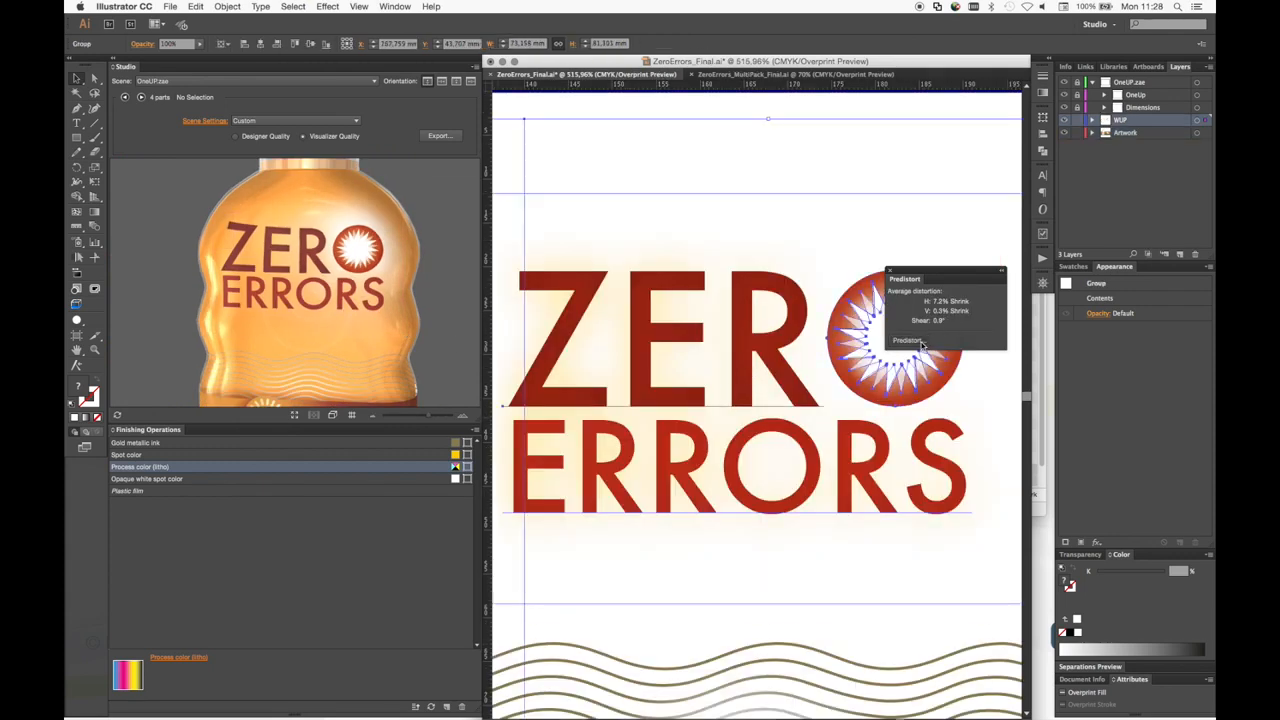
left_click(921, 343)
mouse_move(1055, 389)
left_mouse_down()
mouse_move(940, 389)
mouse_move(1100, 390)
mouse_move(945, 391)
mouse_move(1068, 393)
left_mouse_up()
left_click(1030, 341)
left_click(1030, 367)
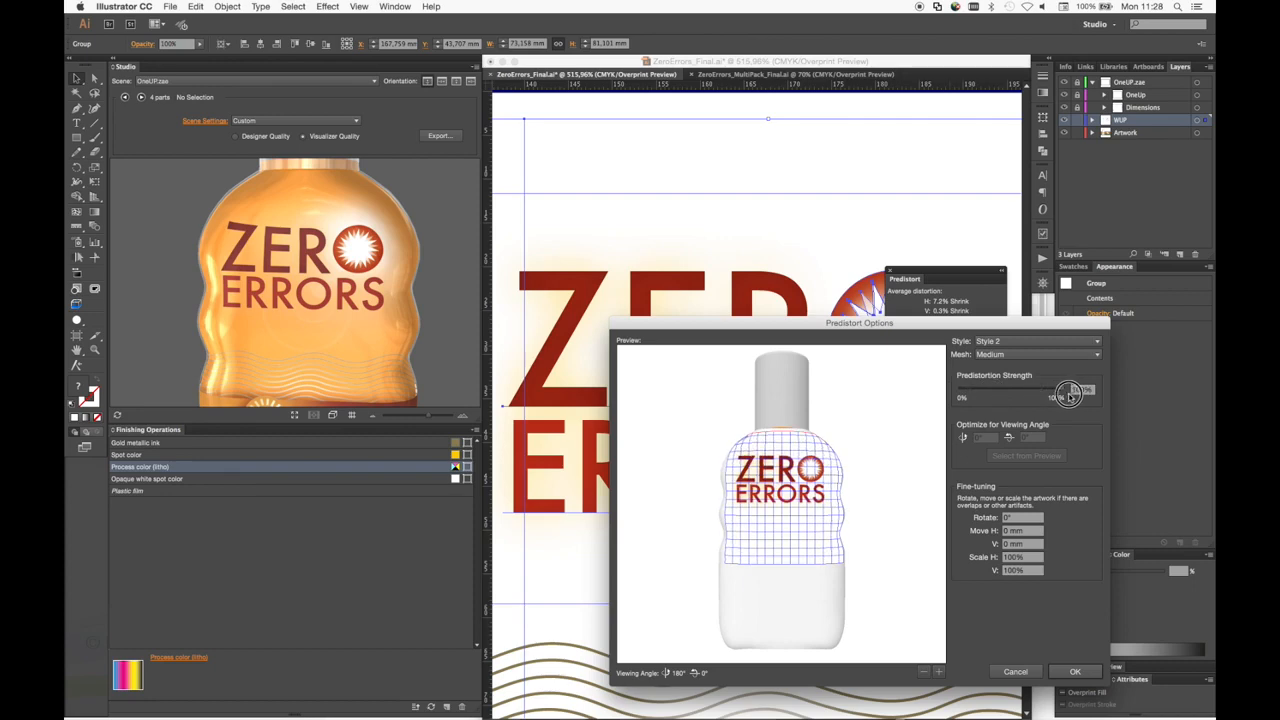
left_click(1075, 672)
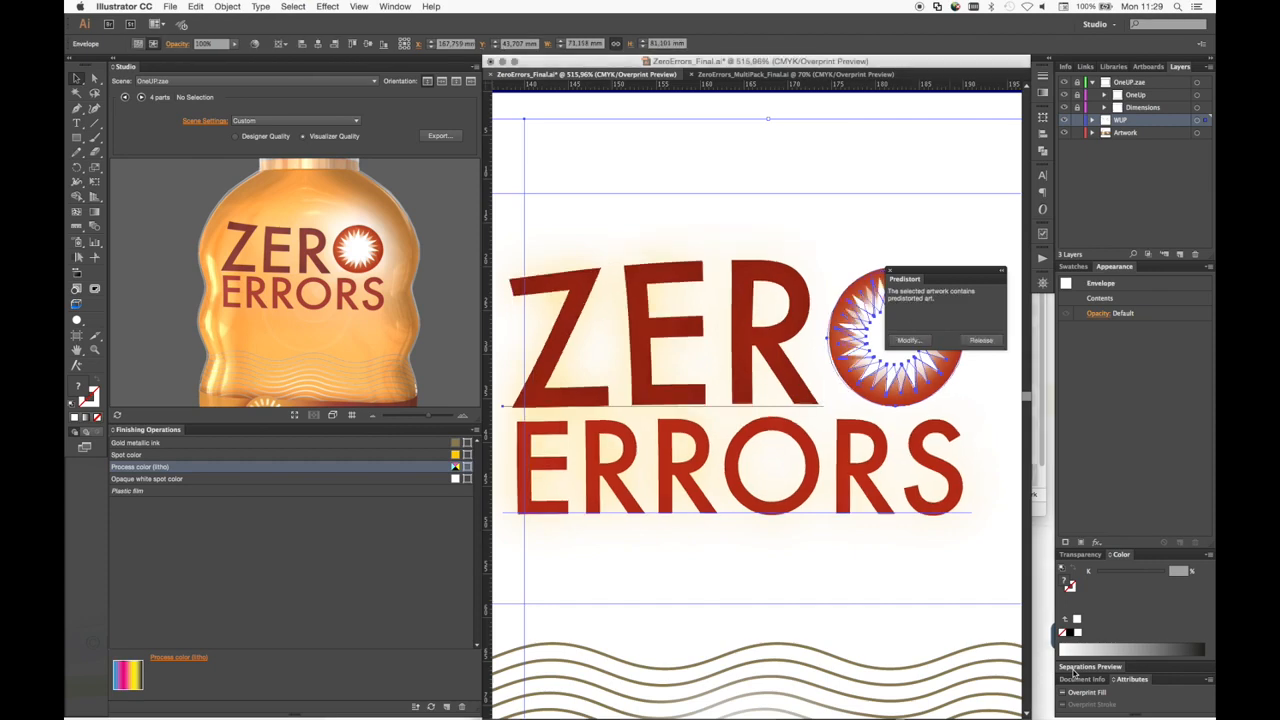
Place horizontal 3D guides around the bottle along the lower and upper edges of the large ZERO ERRORS logo
left_click_drag(340, 304, 349, 279)
left_click(77, 305)
left_click_drag(710, 518, 709, 514)
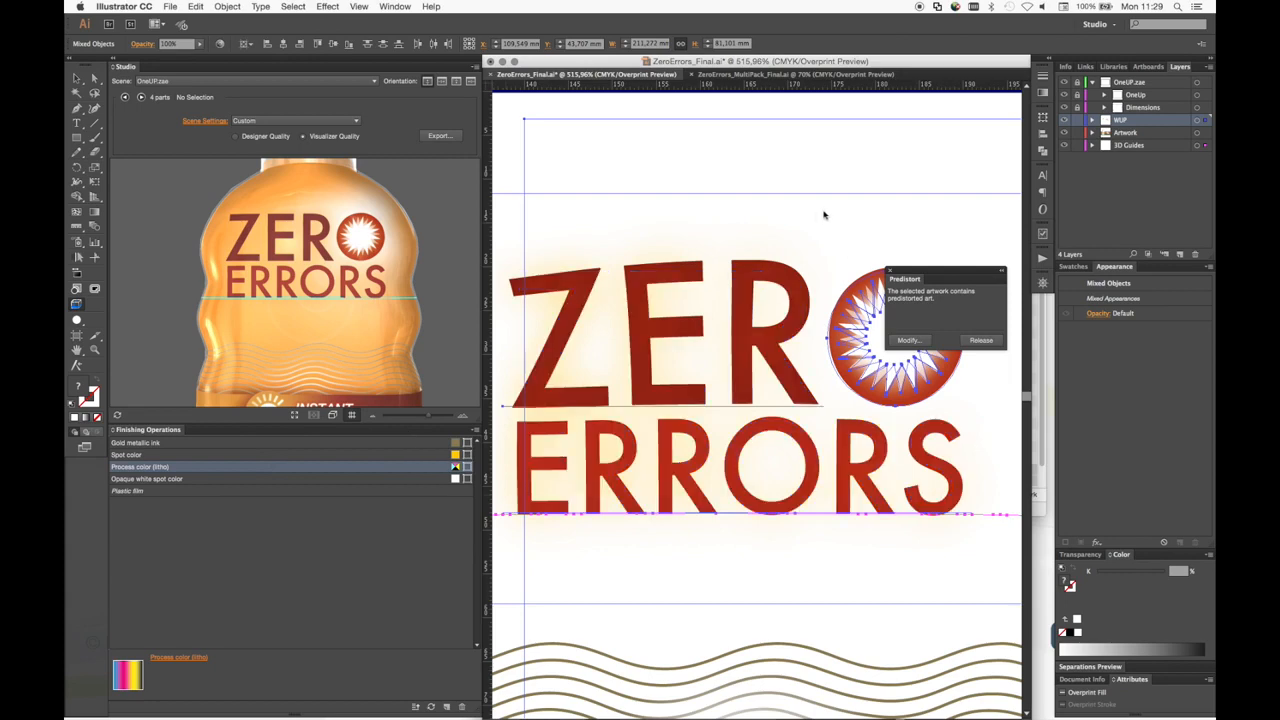
left_click_drag(803, 237, 753, 264)
left_click_drag(337, 286, 138, 277)
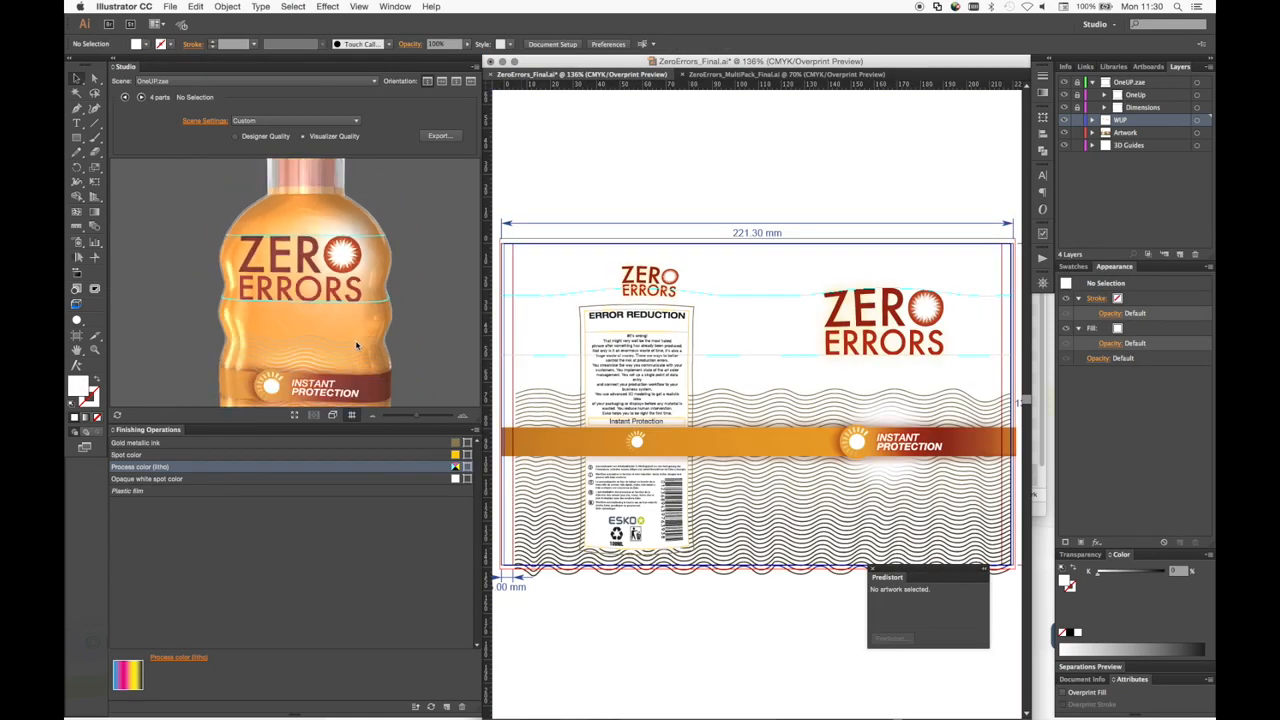
In the ZeroErrors_MultiPack_Final document, predistort the upright ZERO ERRORS logo using Style 1 and Medium mesh
scroll(357, 343, "down", 5)
scroll(350, 330, "up", 2)
scroll(352, 323, "down", 2)
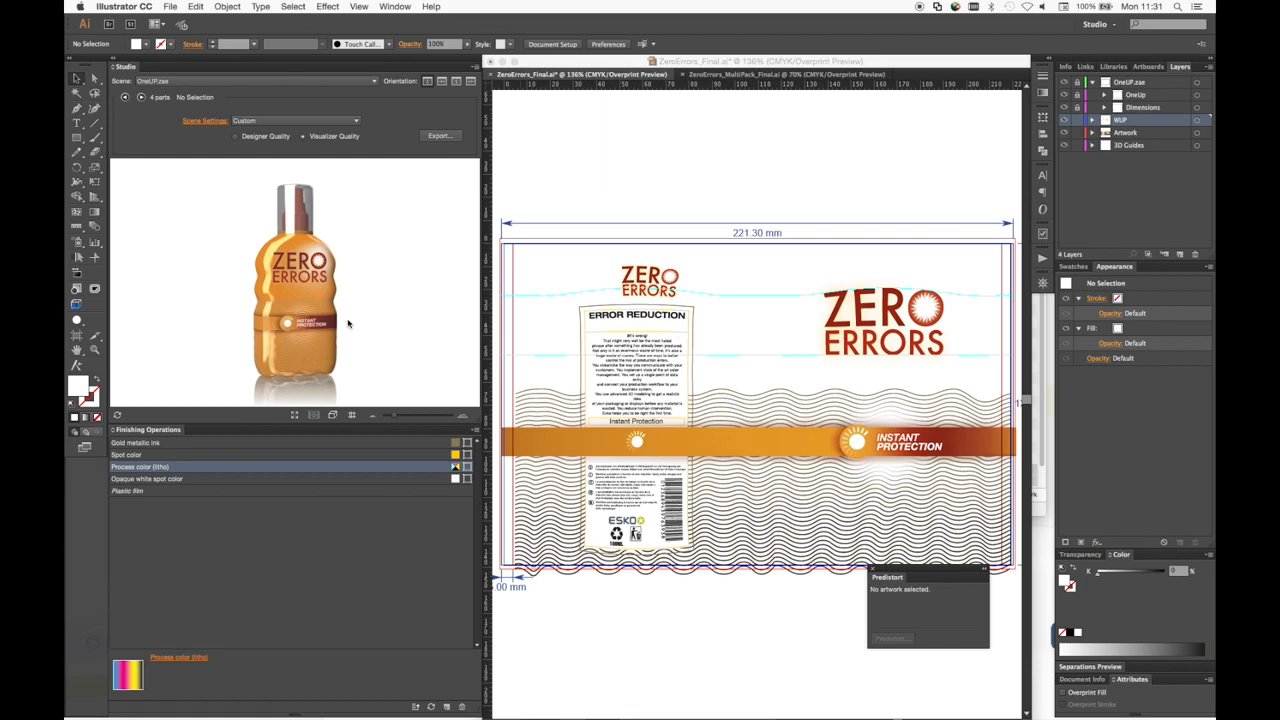
scroll(346, 320, "up", 1)
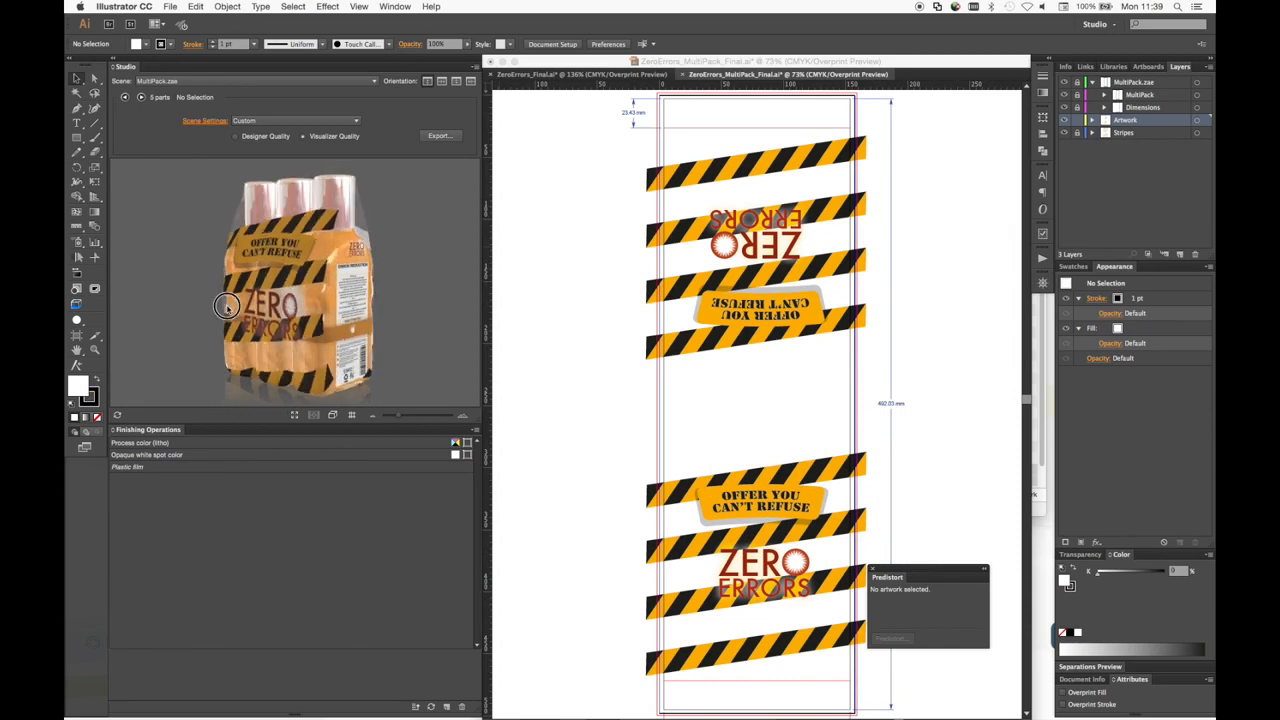
left_click_drag(226, 305, 352, 344)
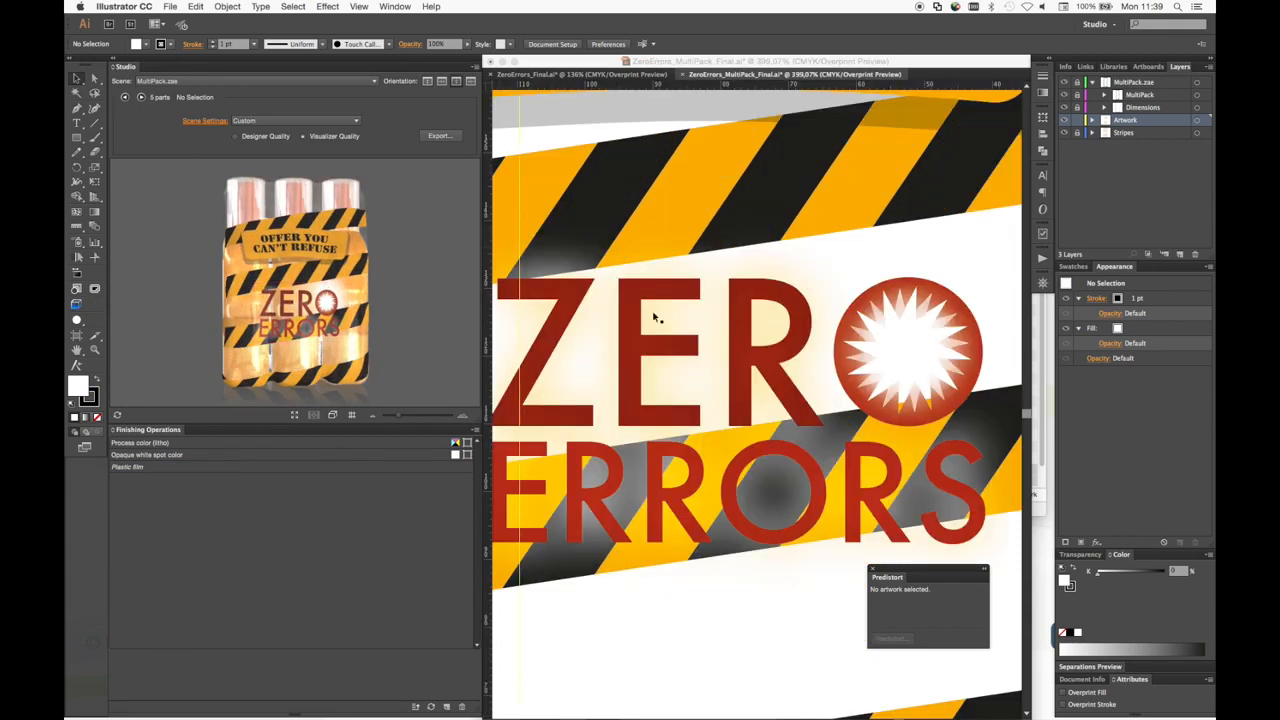
key("super+minus")
key("super+minus")
left_click(712, 385)
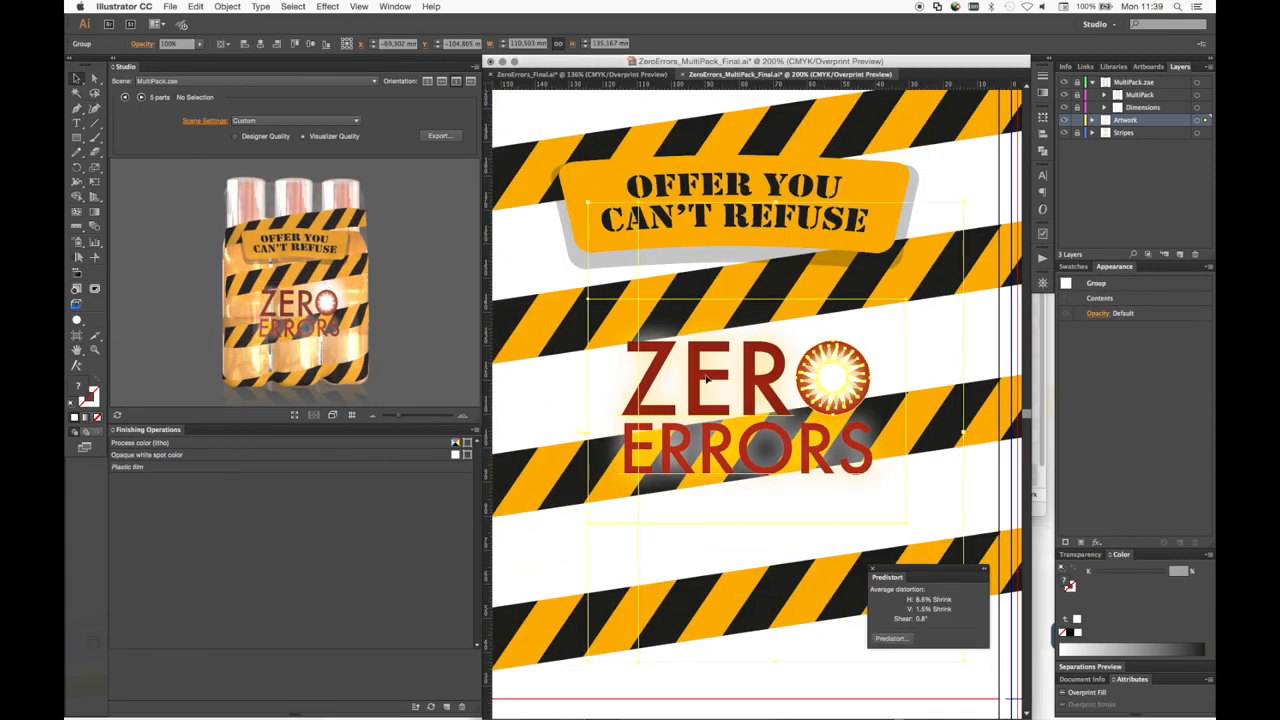
left_click(899, 638)
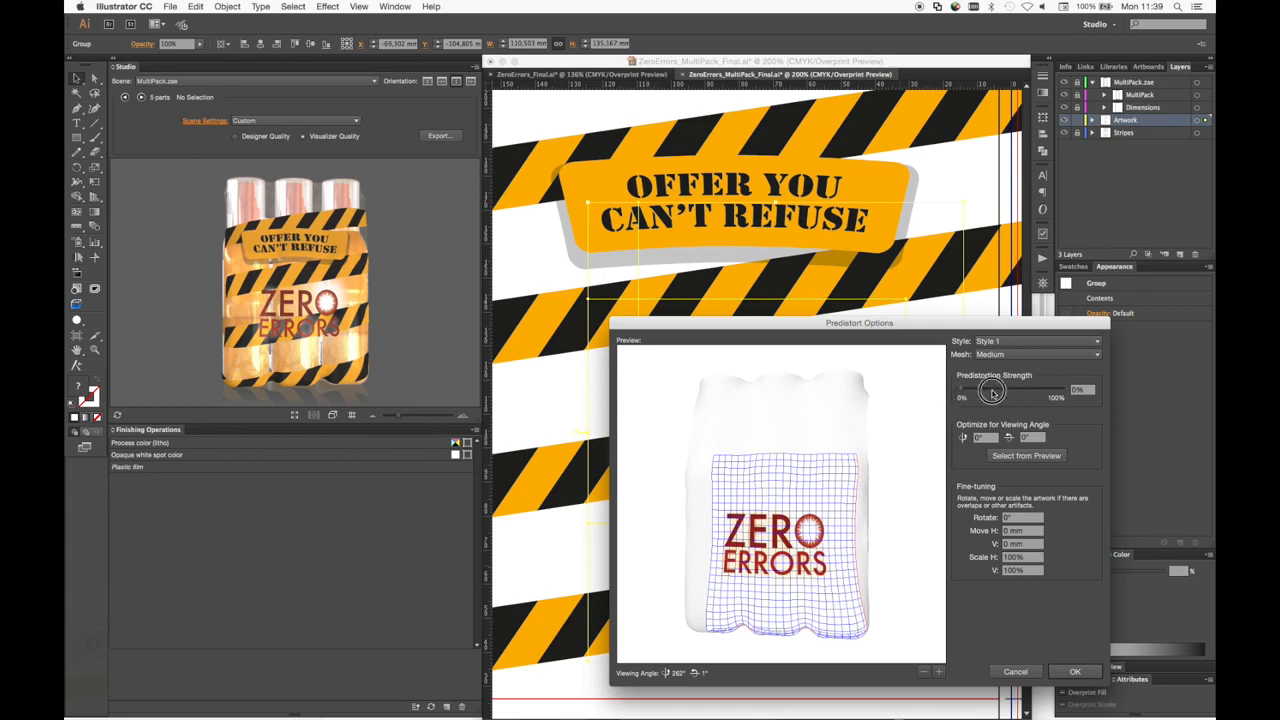
left_click(1088, 673)
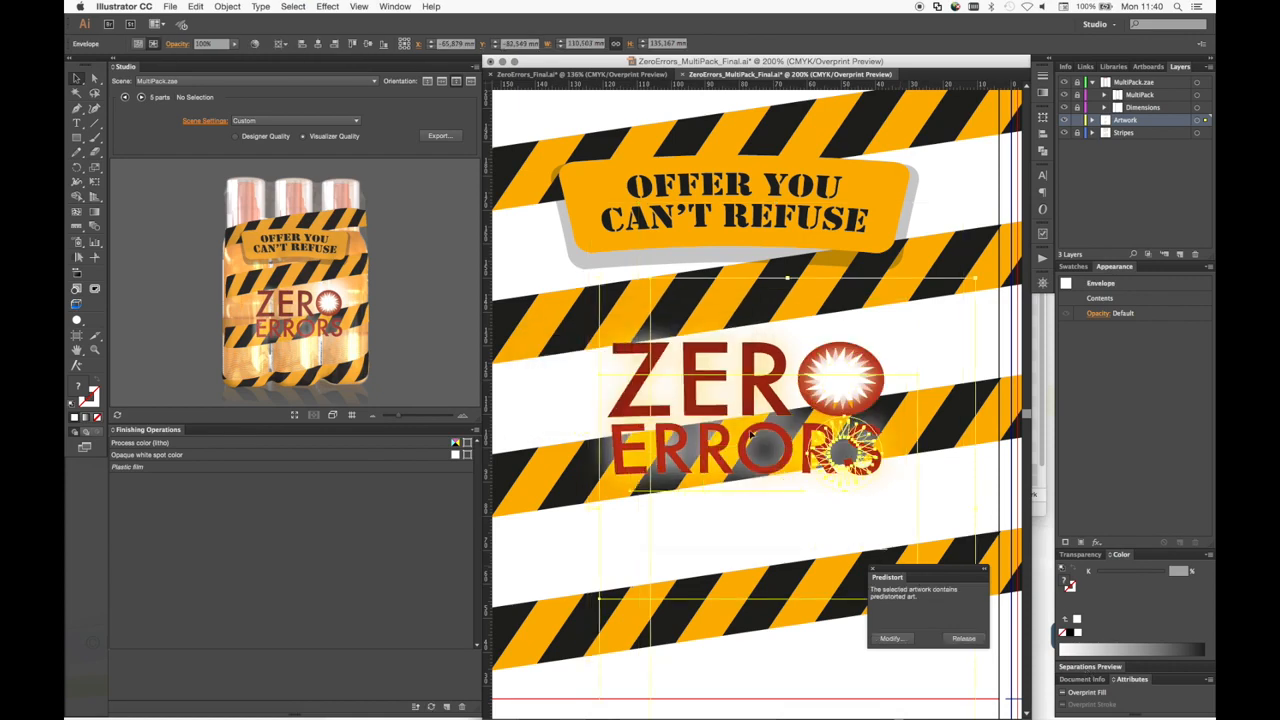
Predistort the upright OFFER YOU CAN'T REFUSE badge on the multipack using Style 2 and 100% predistortion strength
left_click(699, 228)
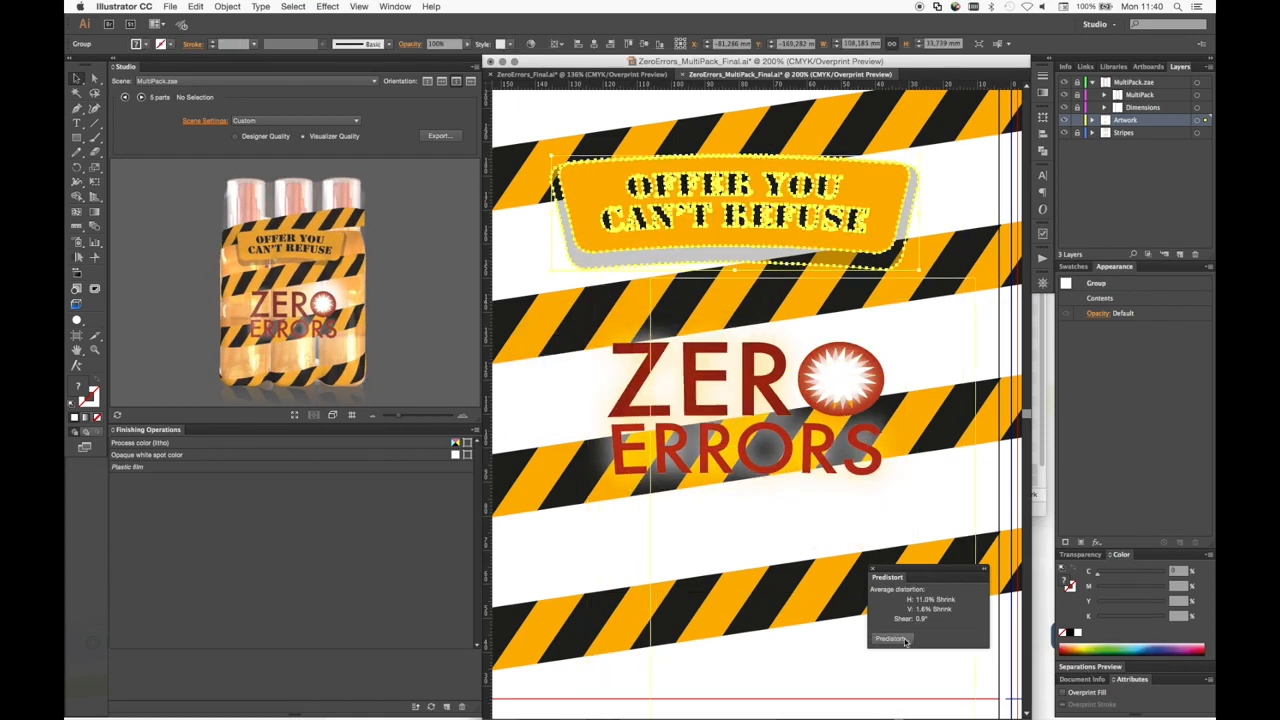
left_click(906, 641)
left_click(1040, 342)
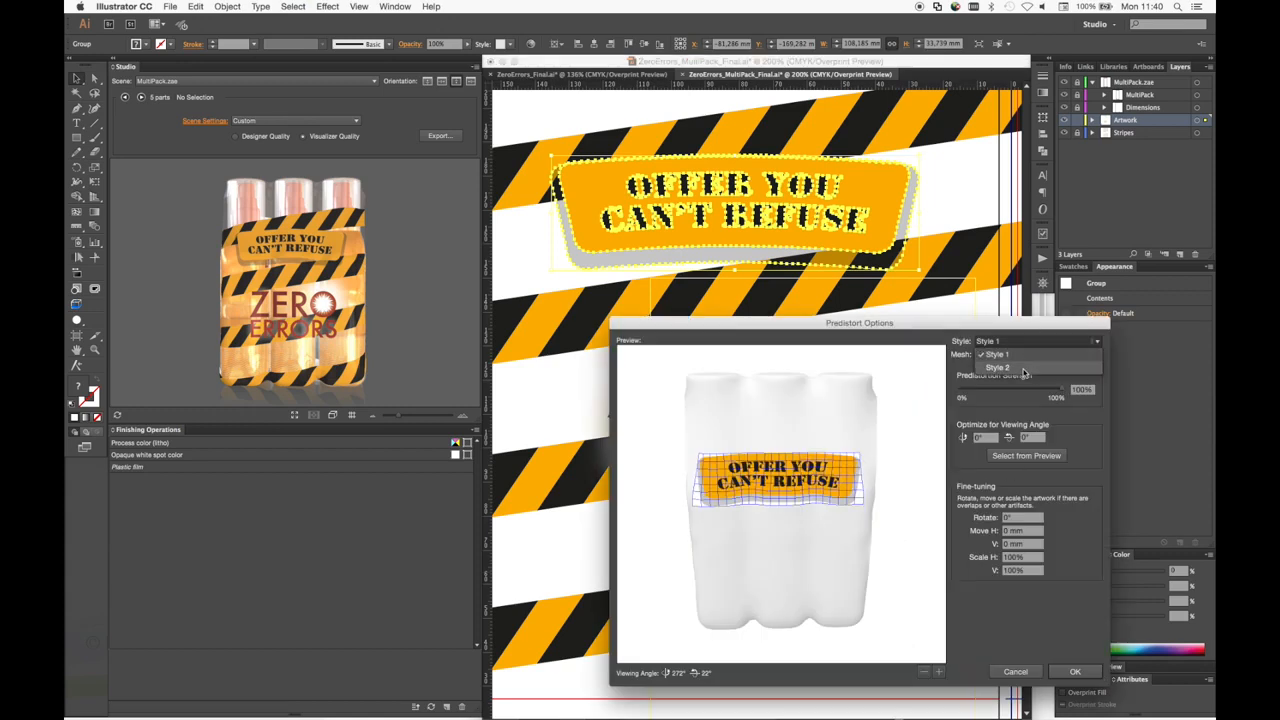
left_click(1000, 367)
left_click_drag(1062, 391, 1091, 394)
left_click(1082, 674)
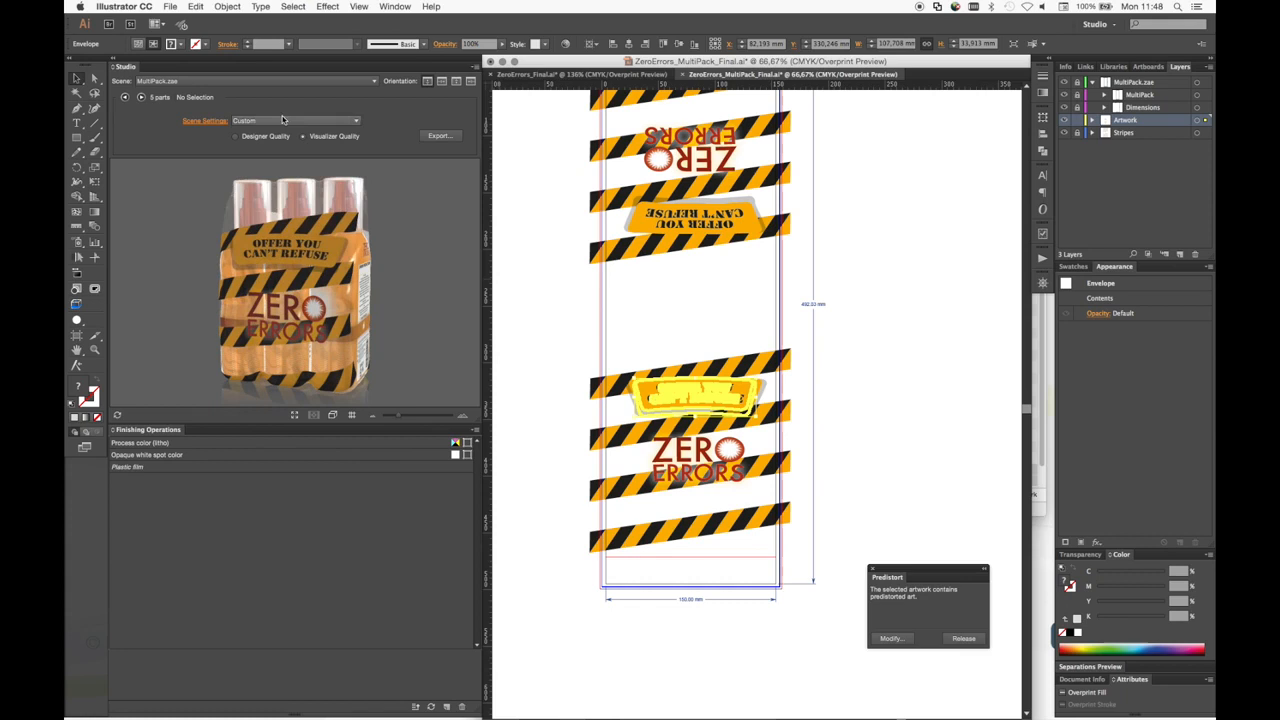
Apply the Visualizer Light Photo Studio scene setting to the multipack's 3D preview and inspect the pack from several sides
left_click(300, 120)
left_click(303, 253)
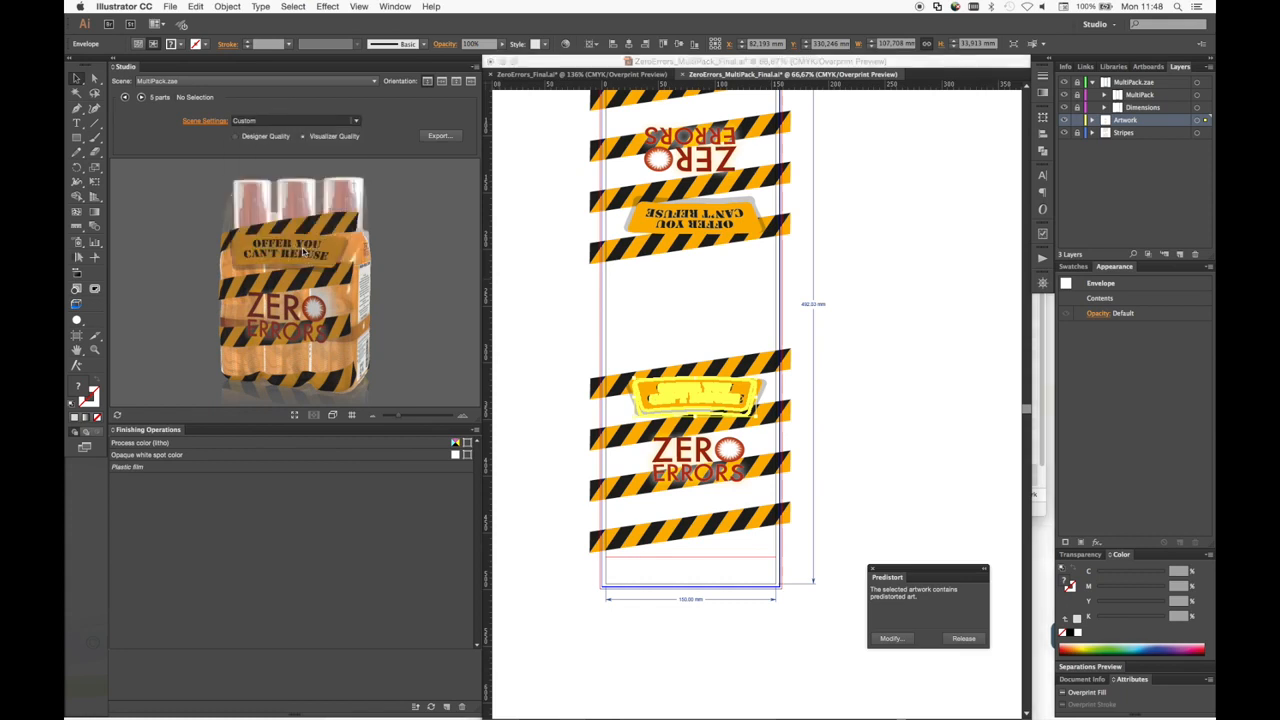
left_click_drag(213, 314, 505, 305)
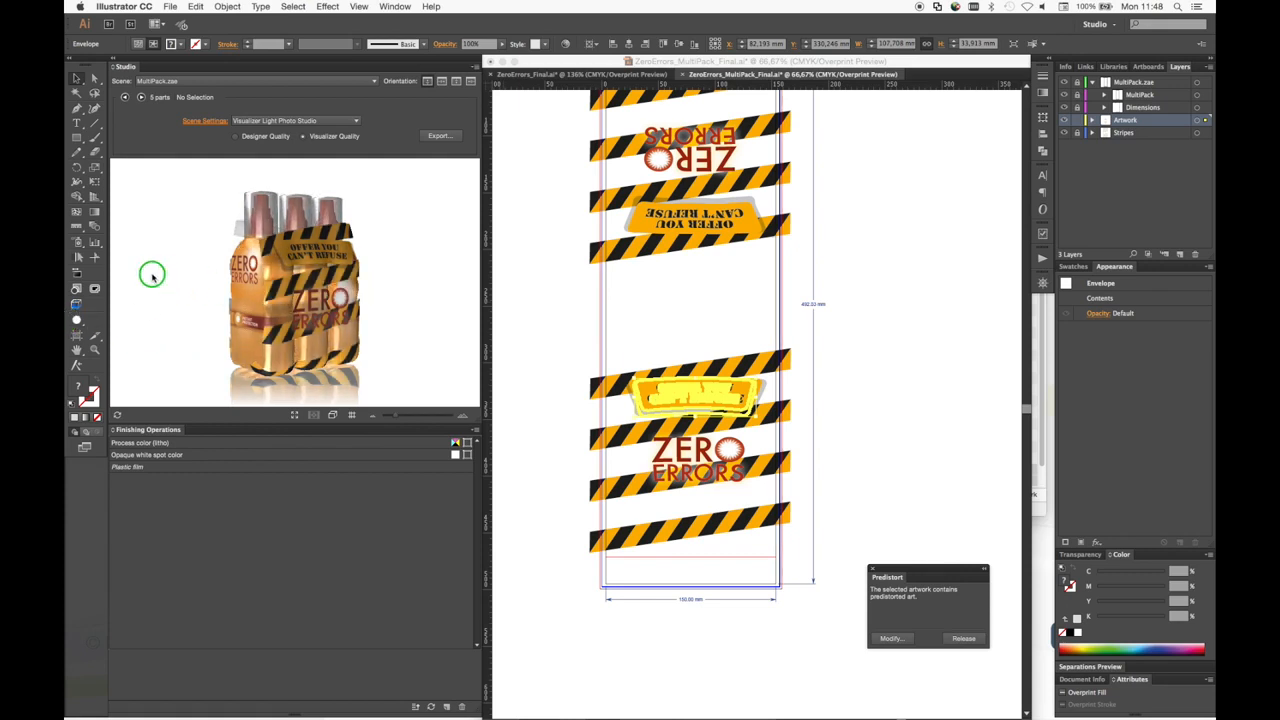
left_click_drag(351, 321, 309, 296)
scroll(316, 299, "up", 2)
left_click_drag(316, 297, 296, 310)
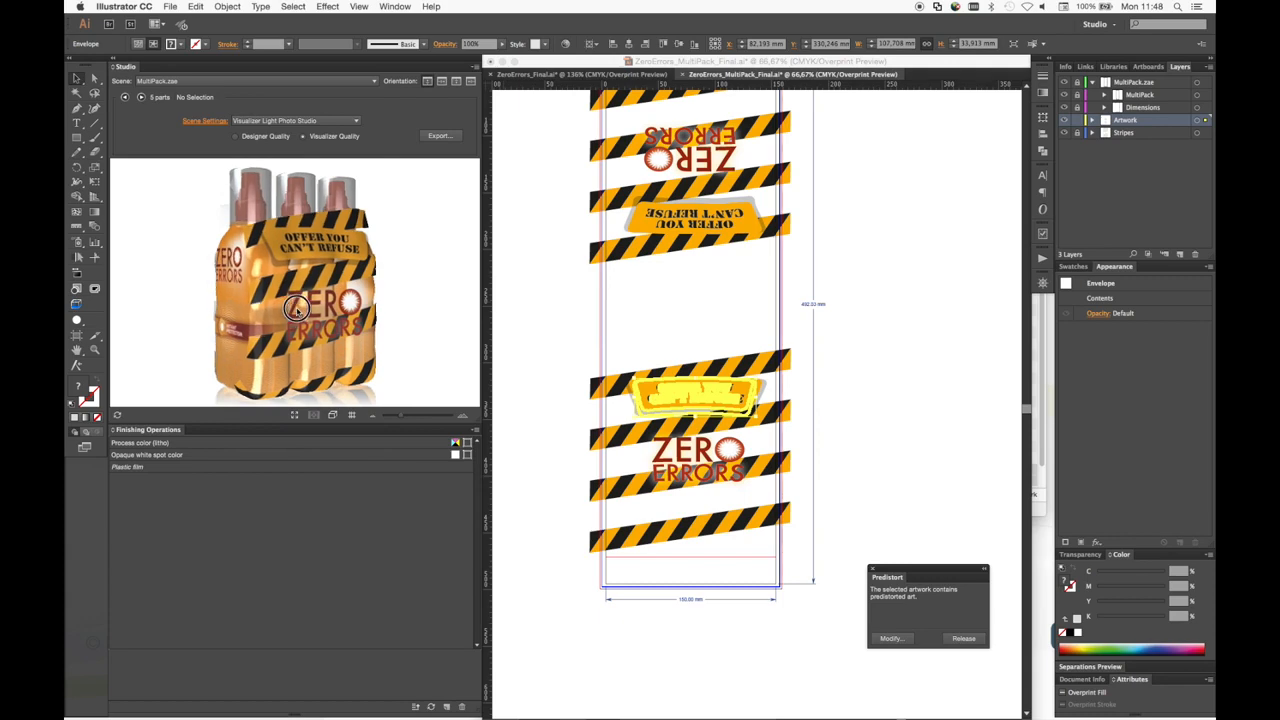